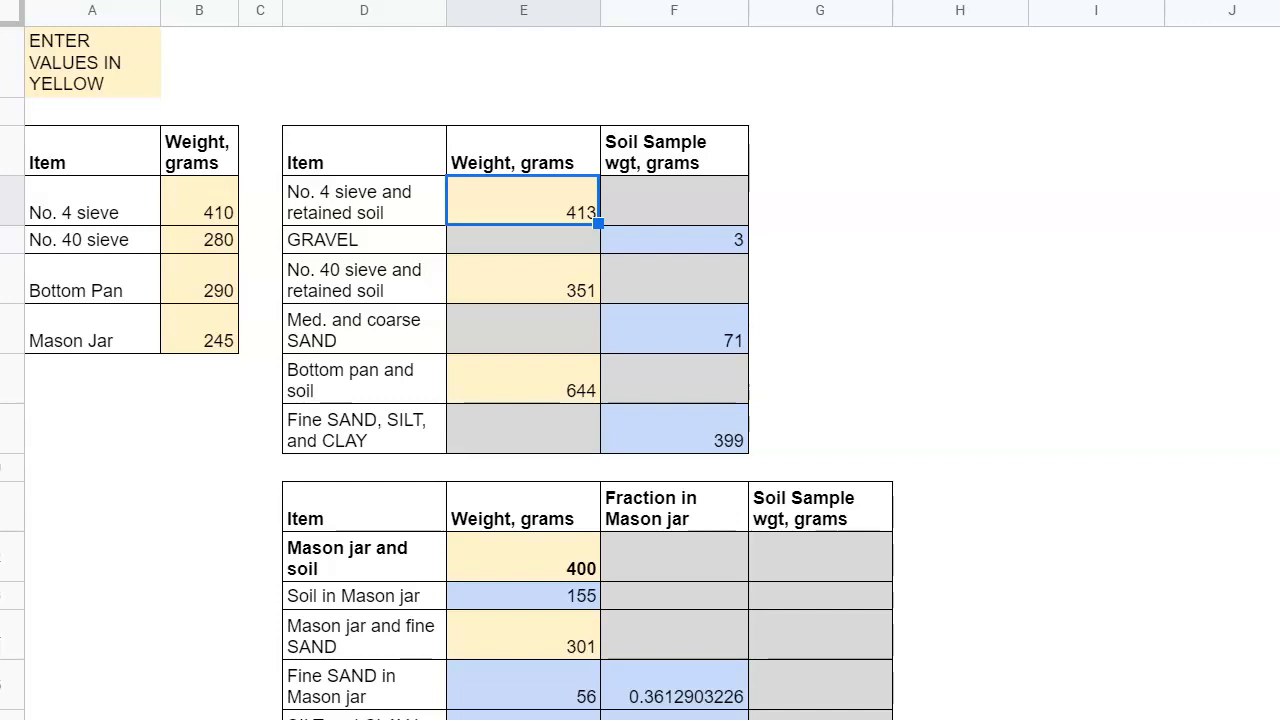
# - Review the empty weights of the No. 4 sieve, No. 40 sieve, bottom pan and Mason jar
pyautogui.click(158, 208)
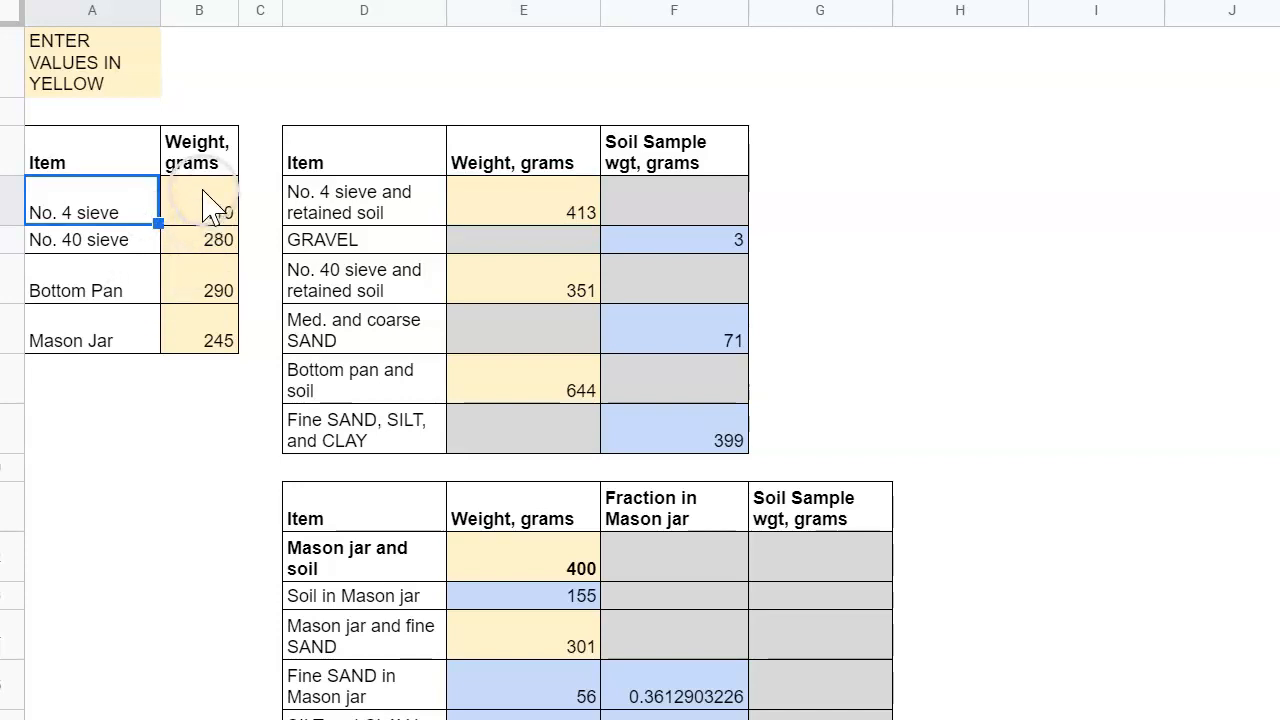
pyautogui.click(200, 200)
pyautogui.press('Down')
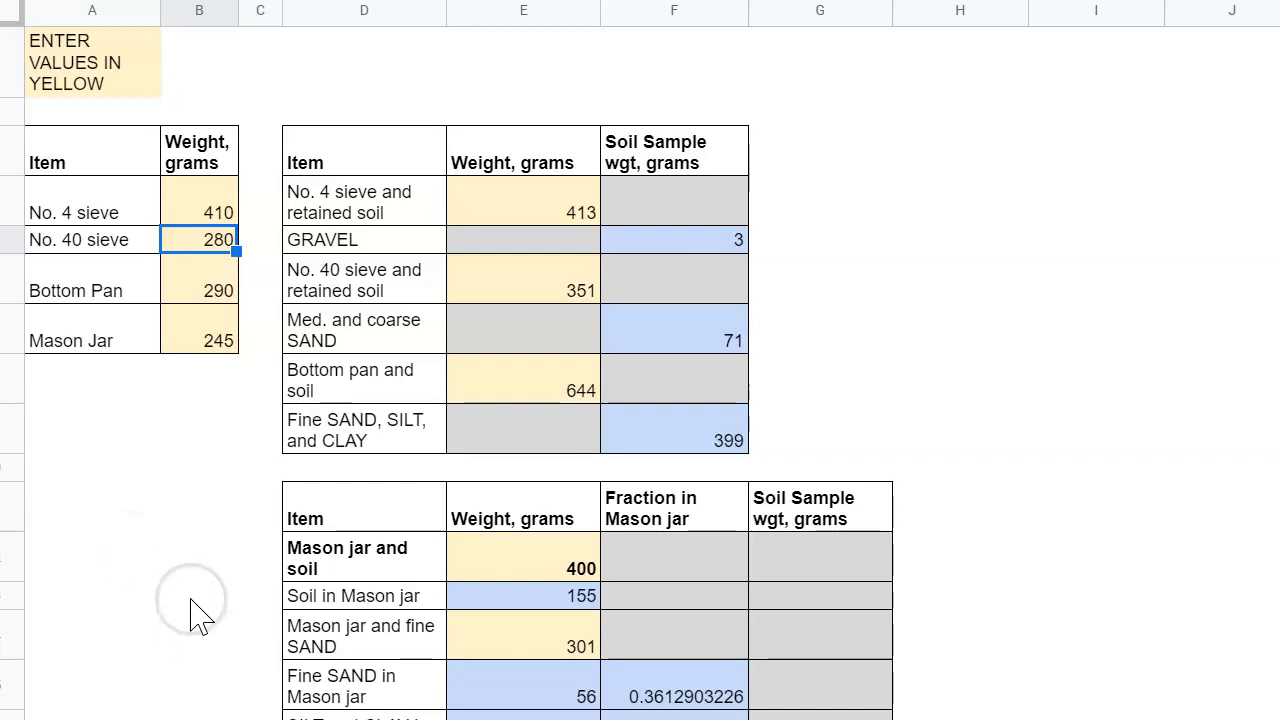
pyautogui.press('Down')
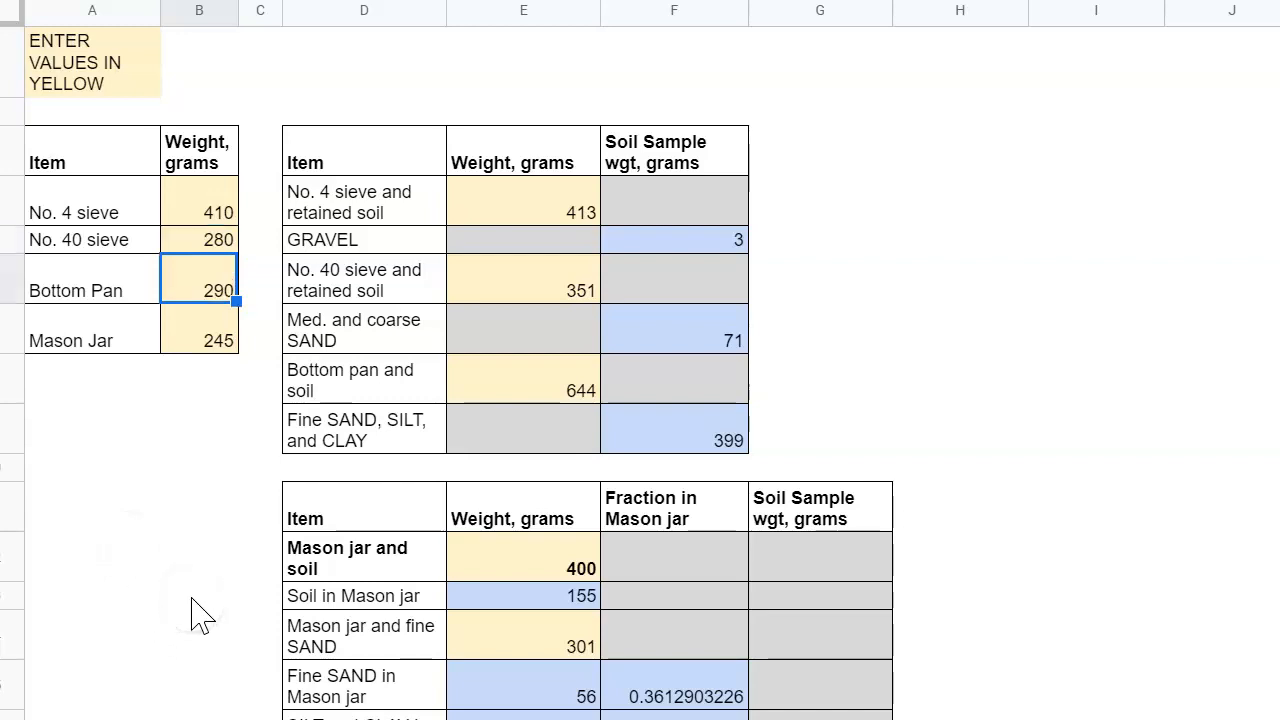
pyautogui.press('Down')
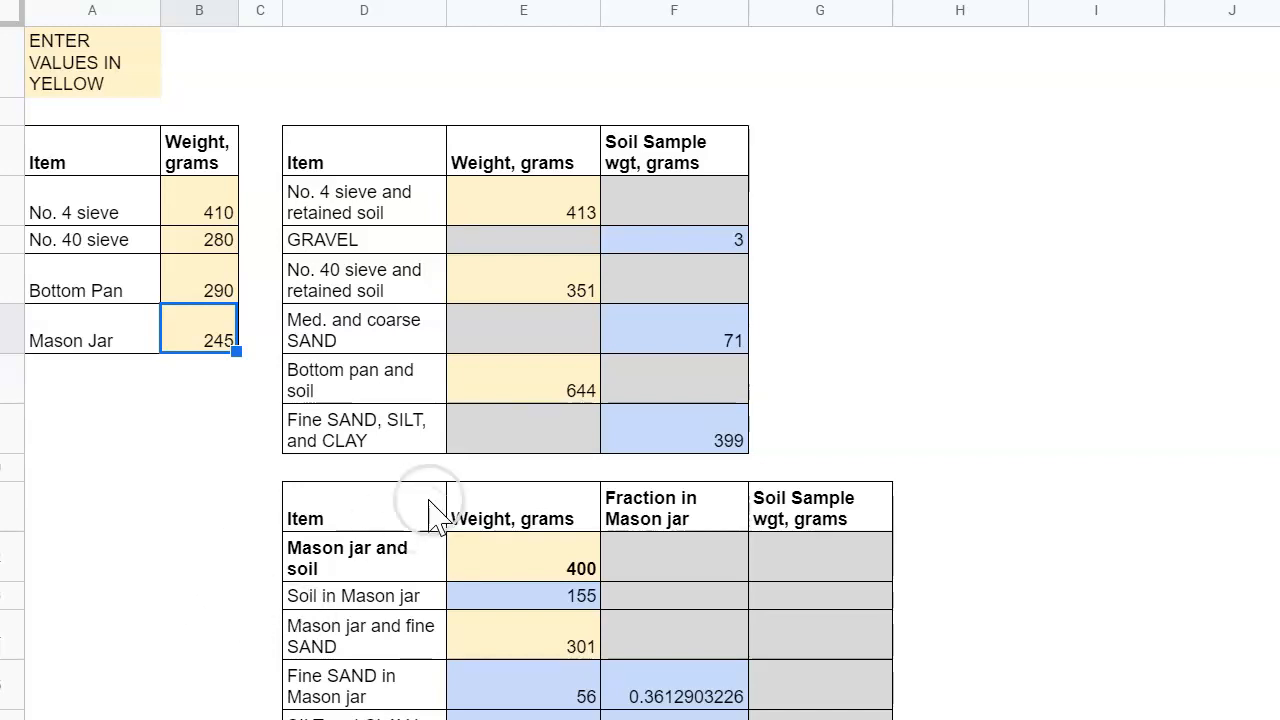
# - Set the weight of the No. 4 sieve and retained soil to 420 grams
pyautogui.click(538, 210)
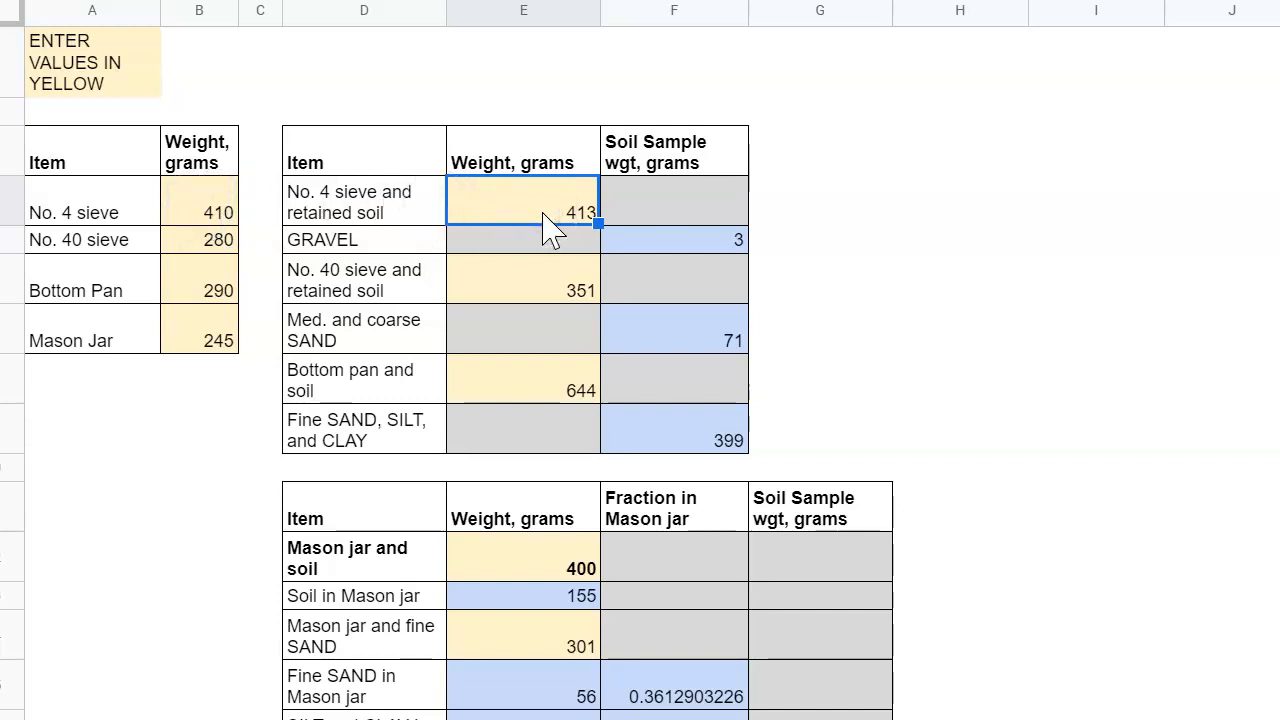
pyautogui.write('42')
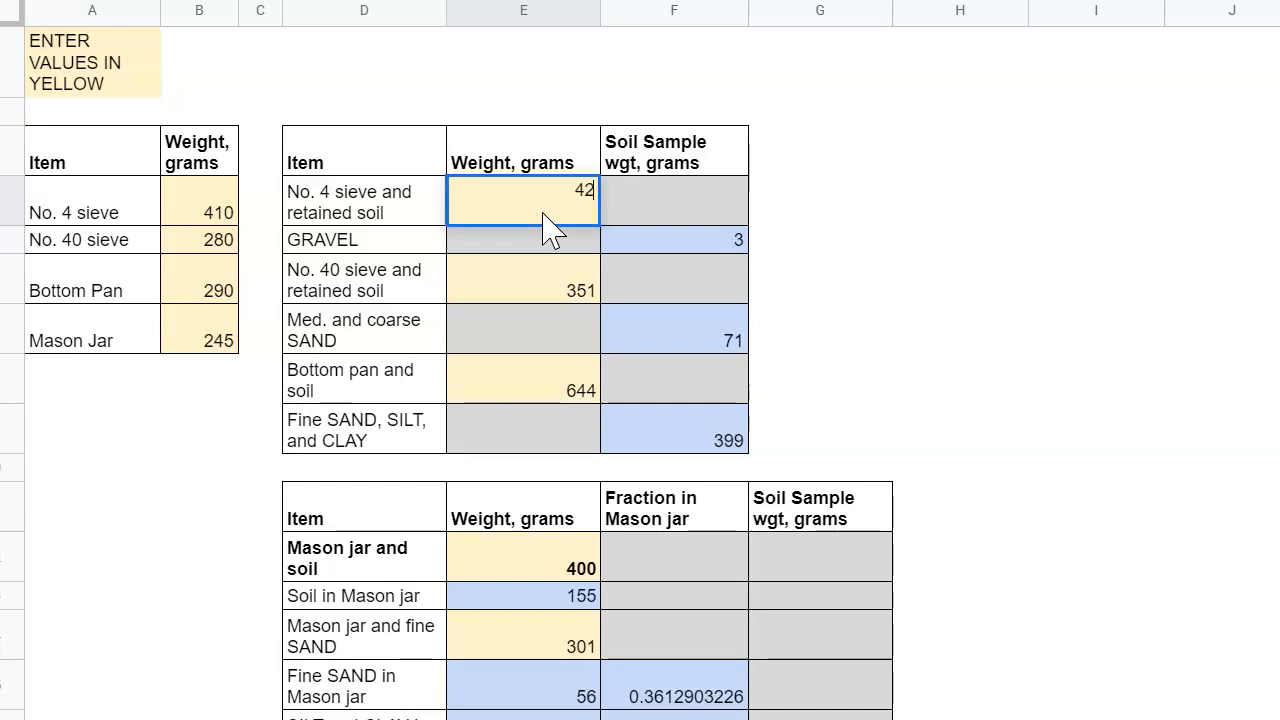
pyautogui.write('0')
pyautogui.press('Return')
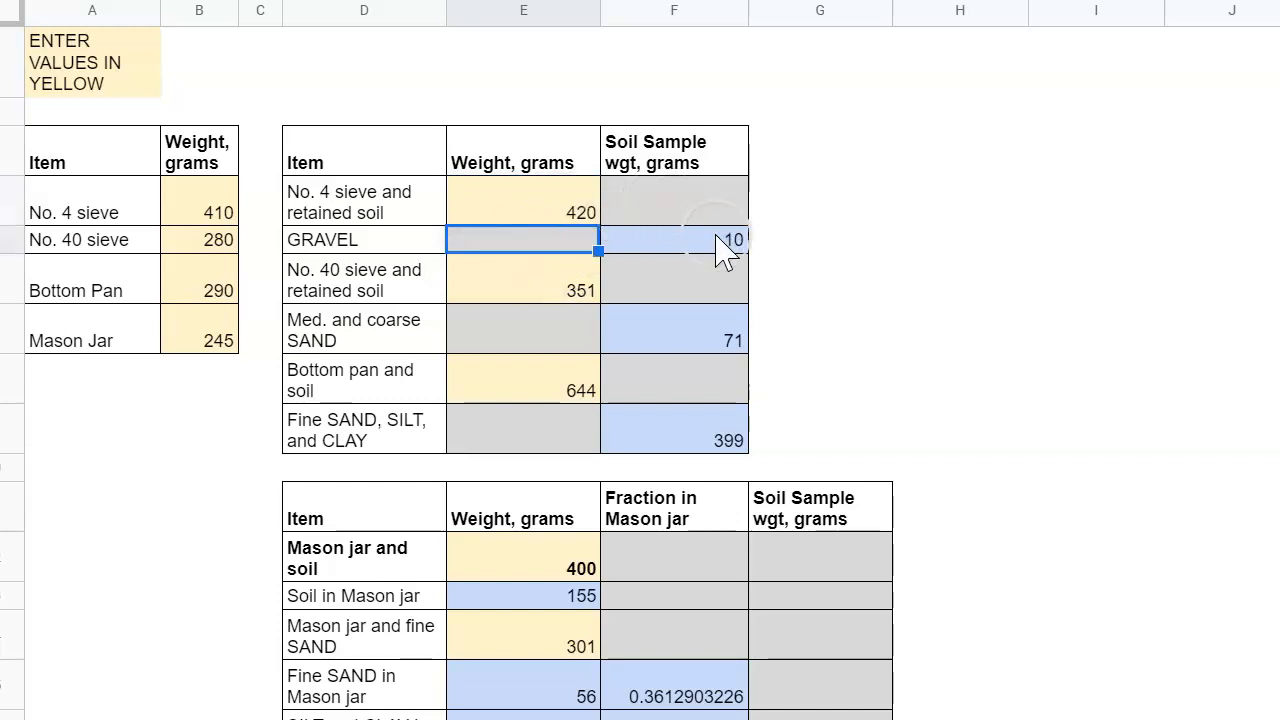
# - Set the weight of the No. 4 sieve and retained soil to 480 grams
pyautogui.click(540, 208)
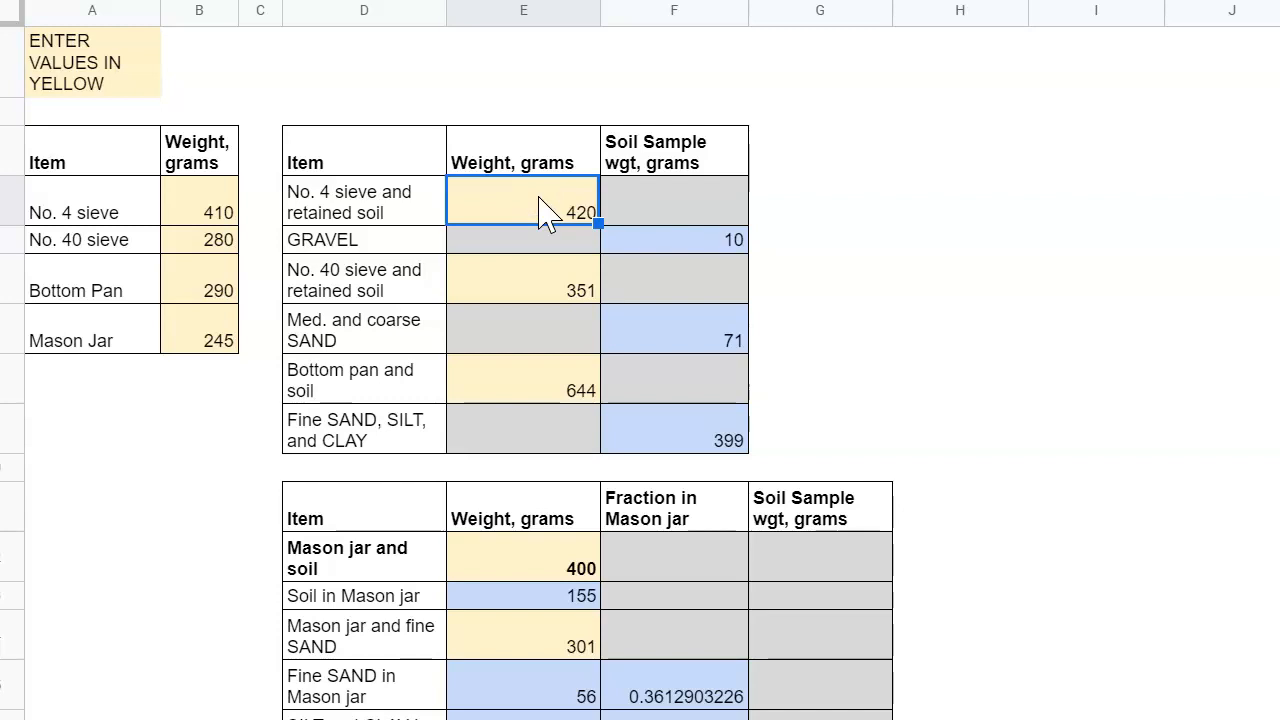
pyautogui.write('48')
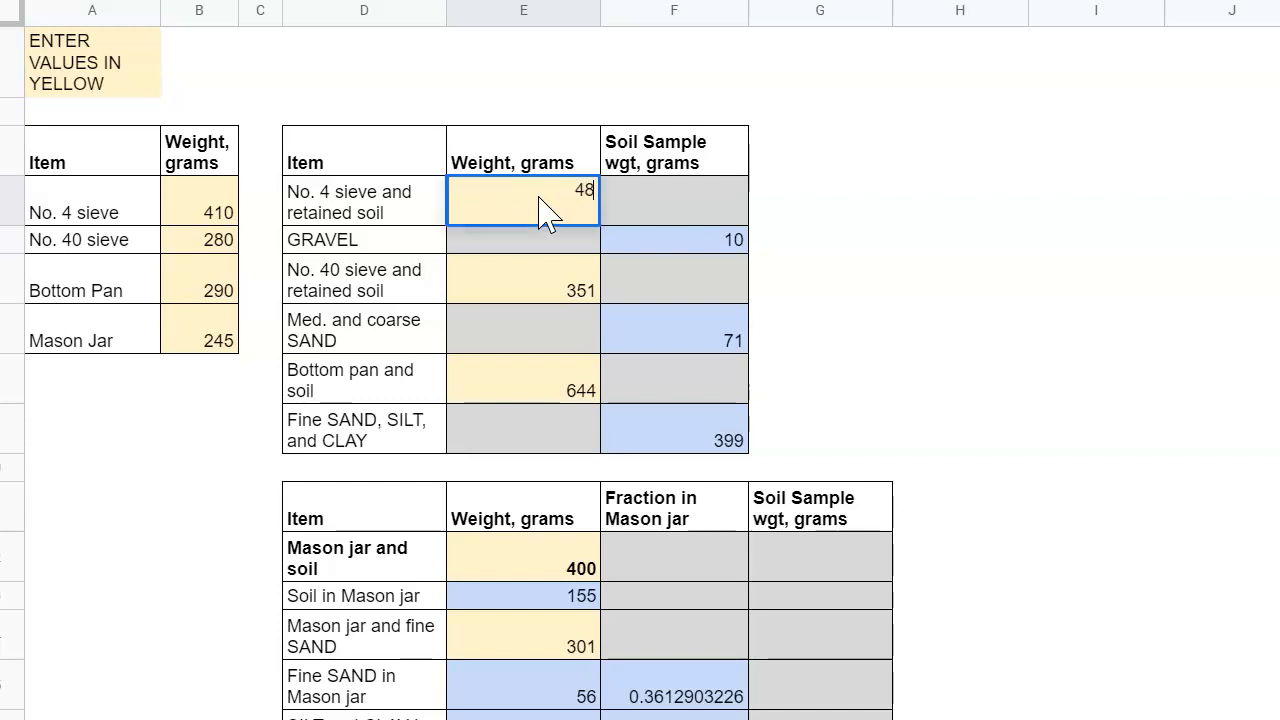
pyautogui.write('0')
pyautogui.press('Return')
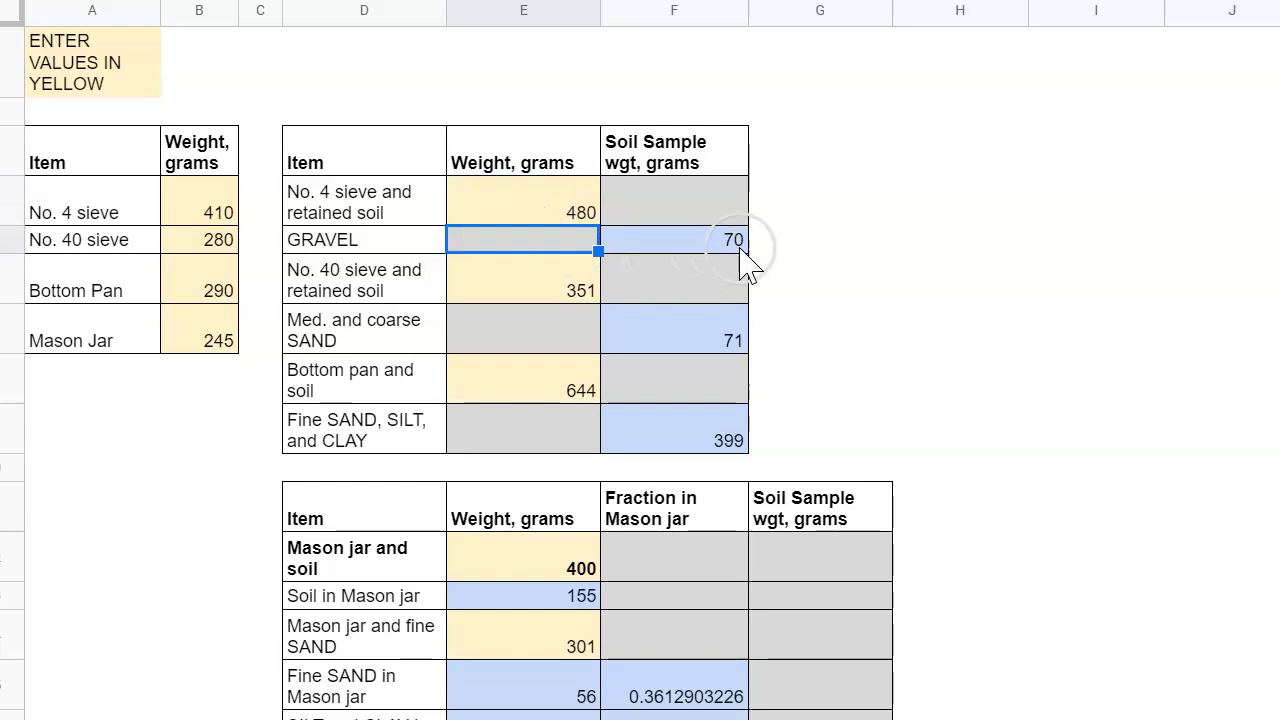
# - Set the weight of the No. 40 sieve and retained soil to 380 grams
pyautogui.click(563, 294)
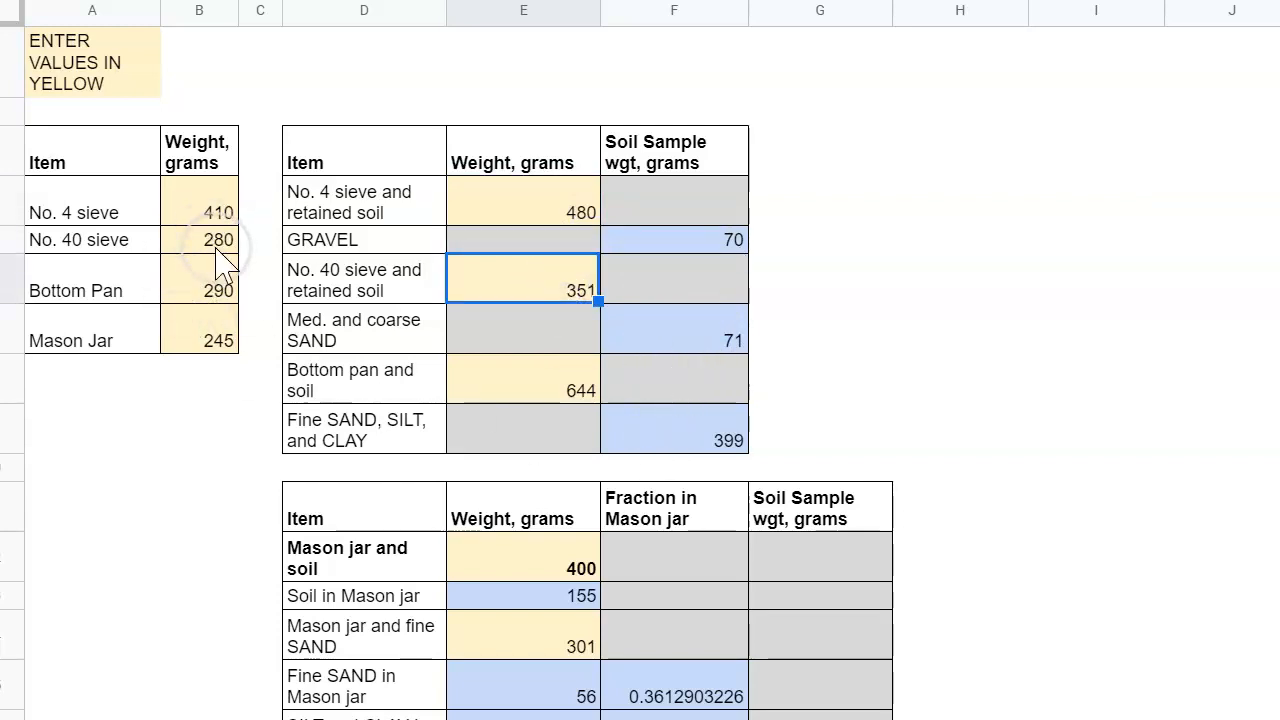
pyautogui.click(537, 284)
pyautogui.write('2')
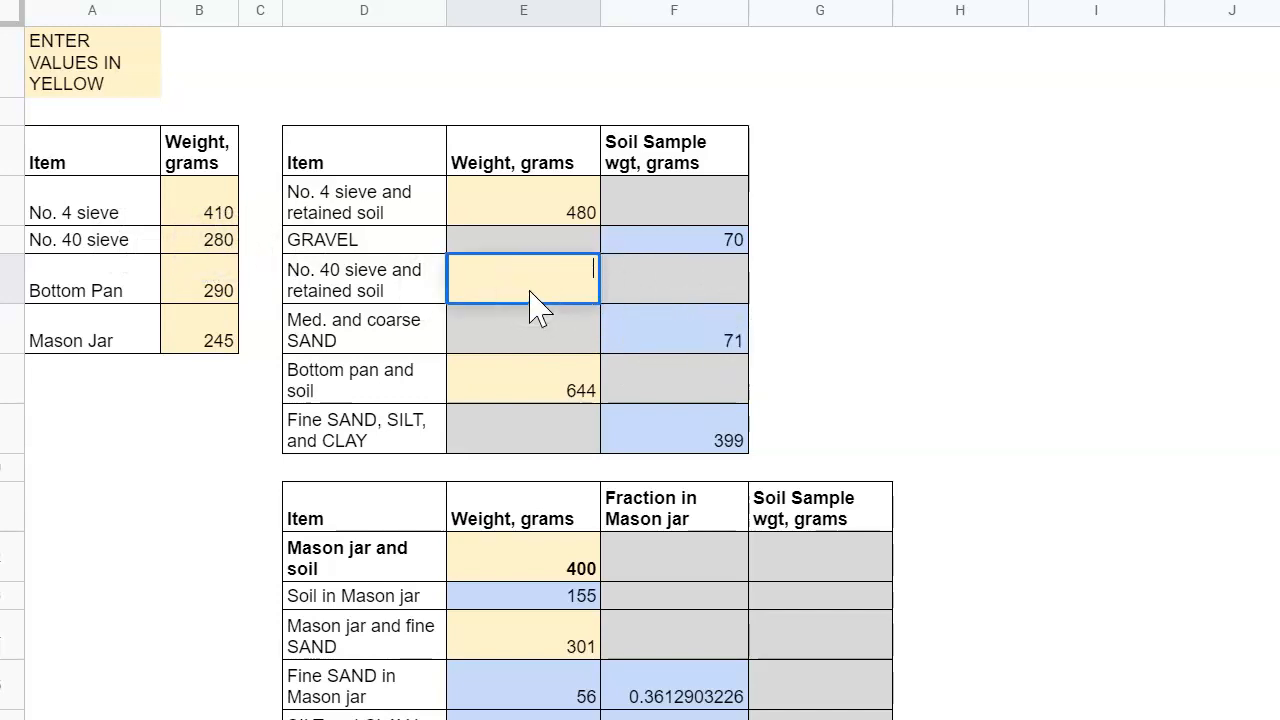
pyautogui.write('80')
pyautogui.press('Return')
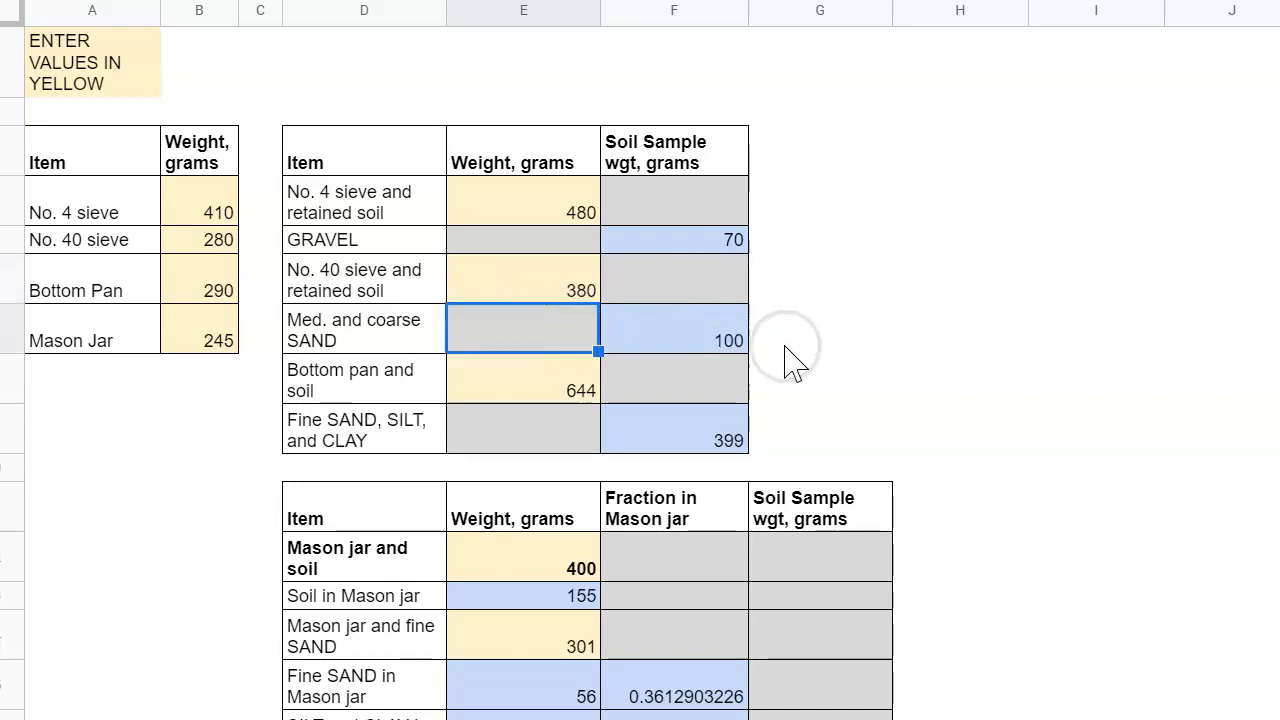
# - Set the weight of the bottom pan and soil to 350 grams and check the fine sand, silt and clay weight
pyautogui.click(510, 392)
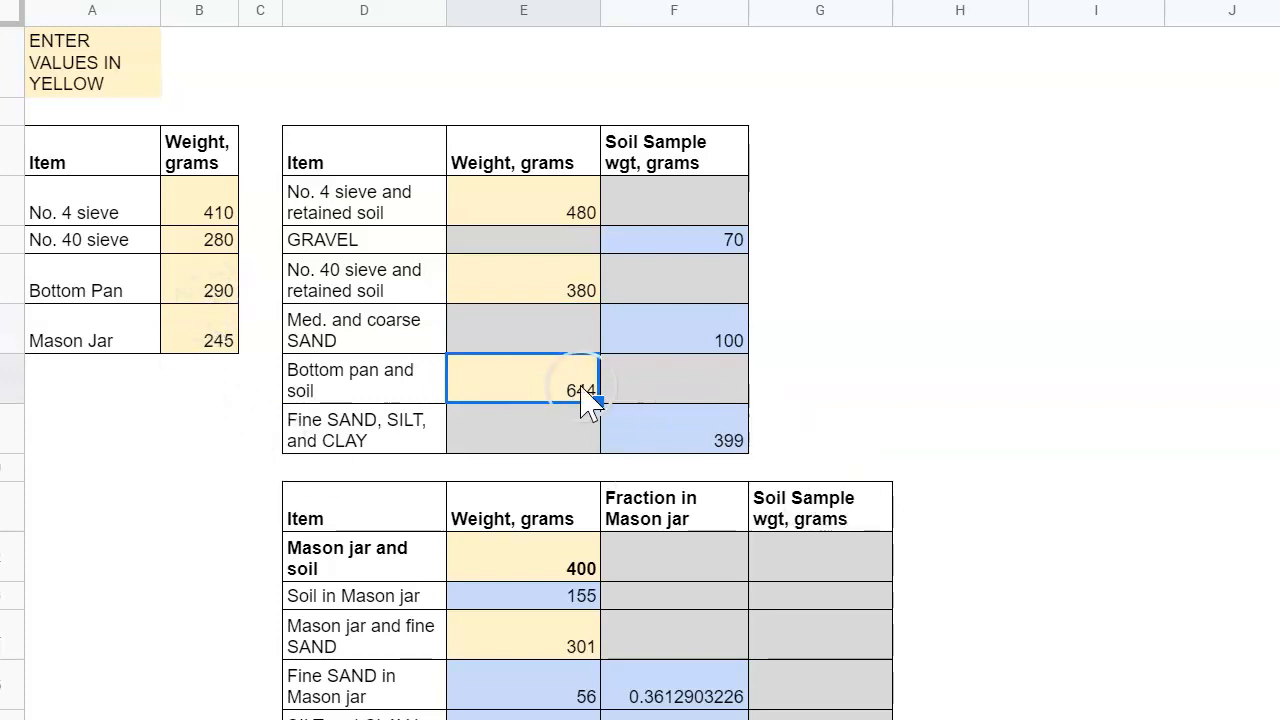
pyautogui.write('350')
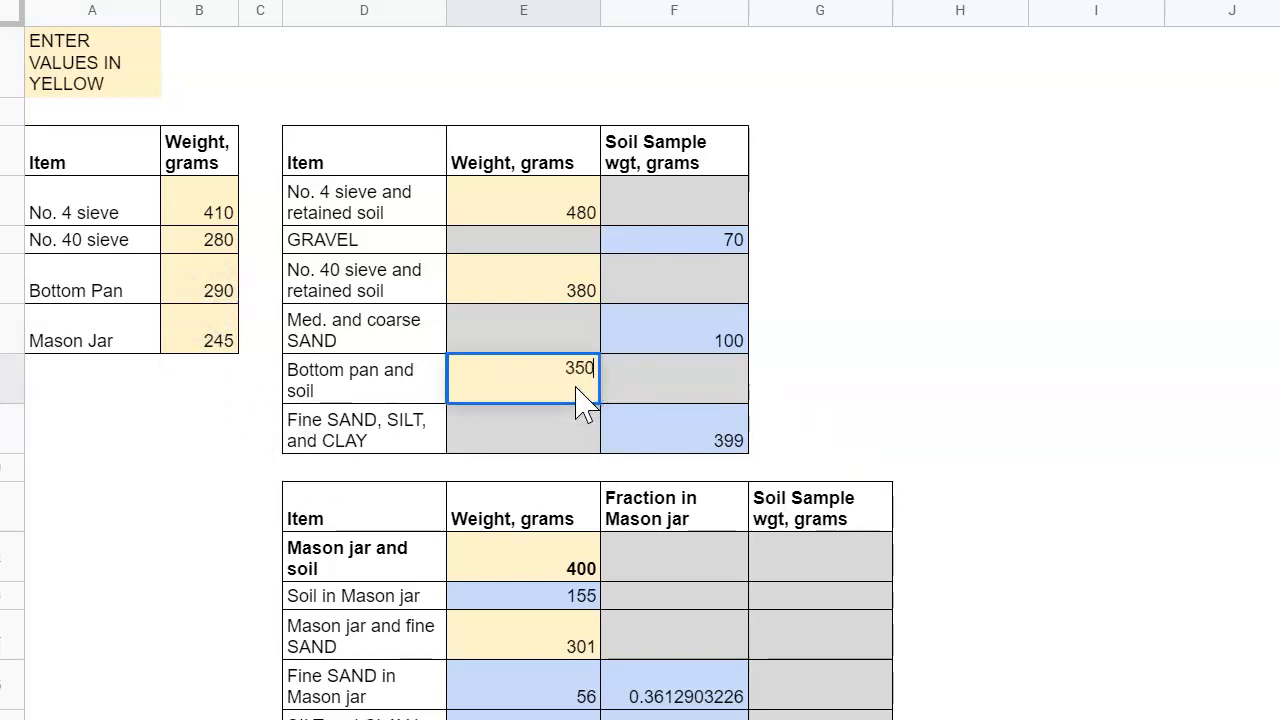
pyautogui.press('Return')
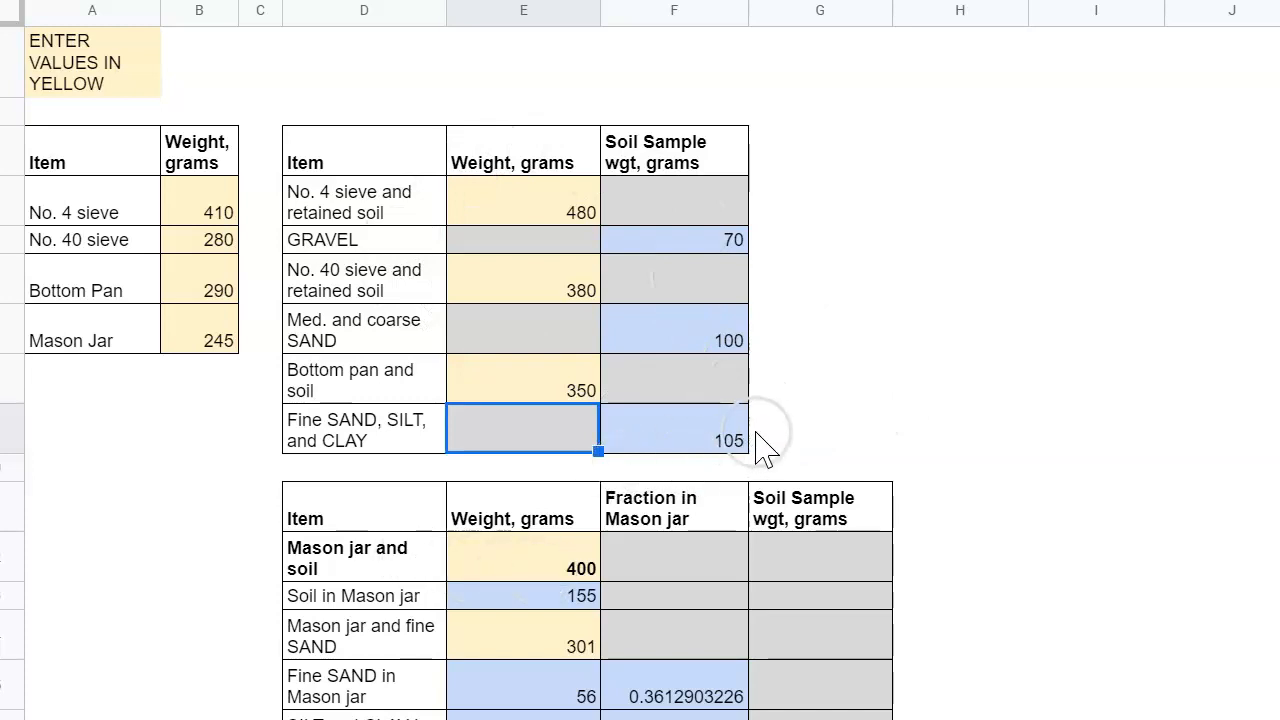
pyautogui.click(709, 440)
pyautogui.press('Right')
pyautogui.press('Left')
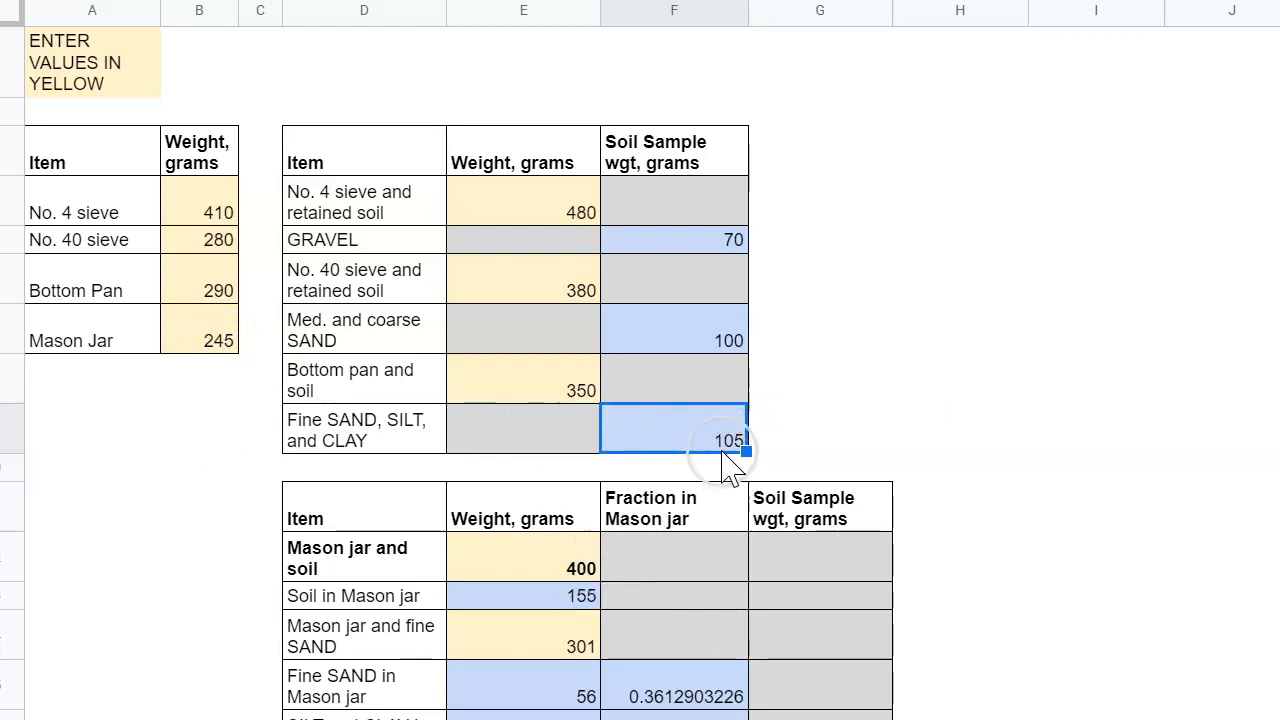
# - Set the weight of the Mason jar and soil to 300 grams
pyautogui.click(497, 552)
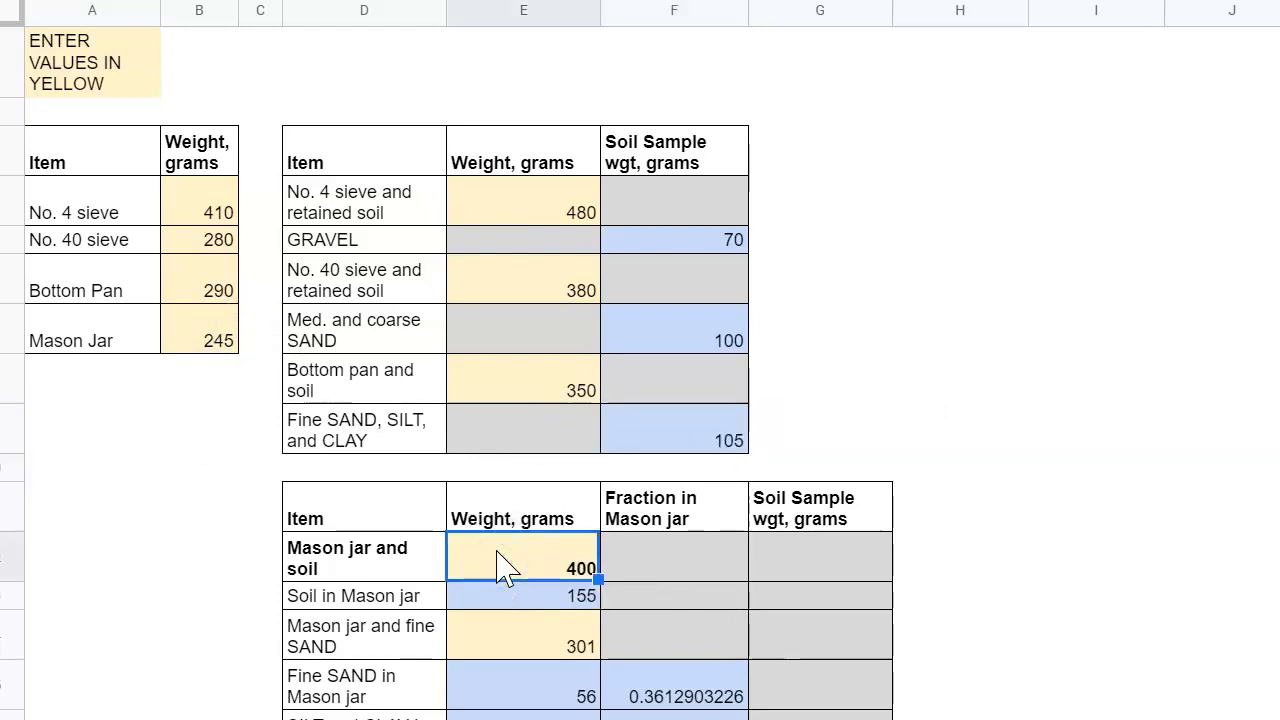
pyautogui.write('3')
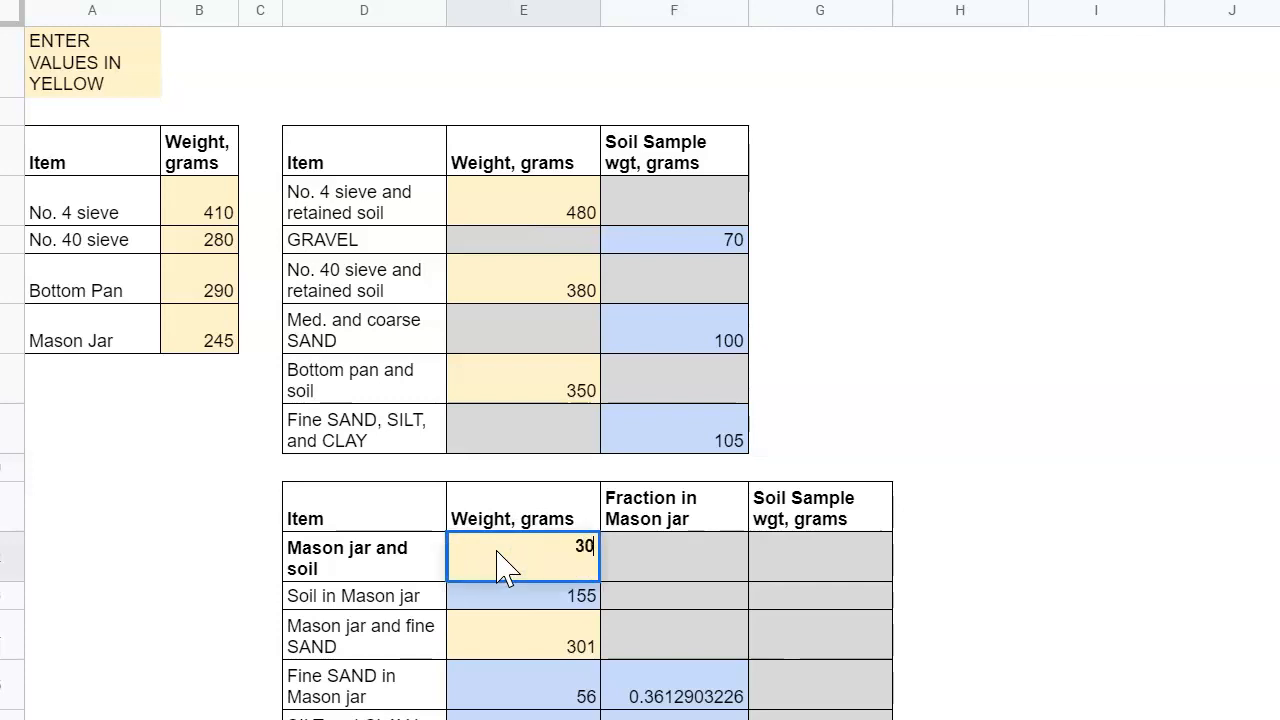
pyautogui.press('Return')
pyautogui.press('Up')
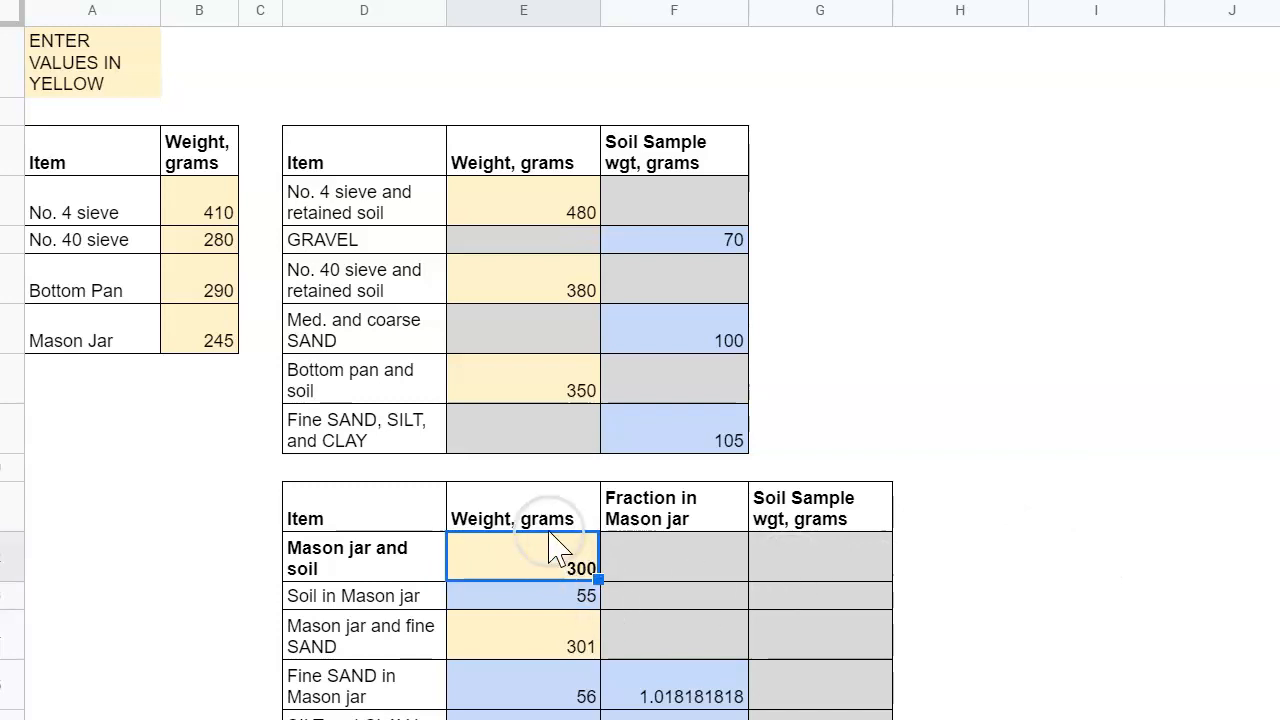
# - Set the weight of the Mason jar and fine sand to 270 grams
pyautogui.click(565, 595)
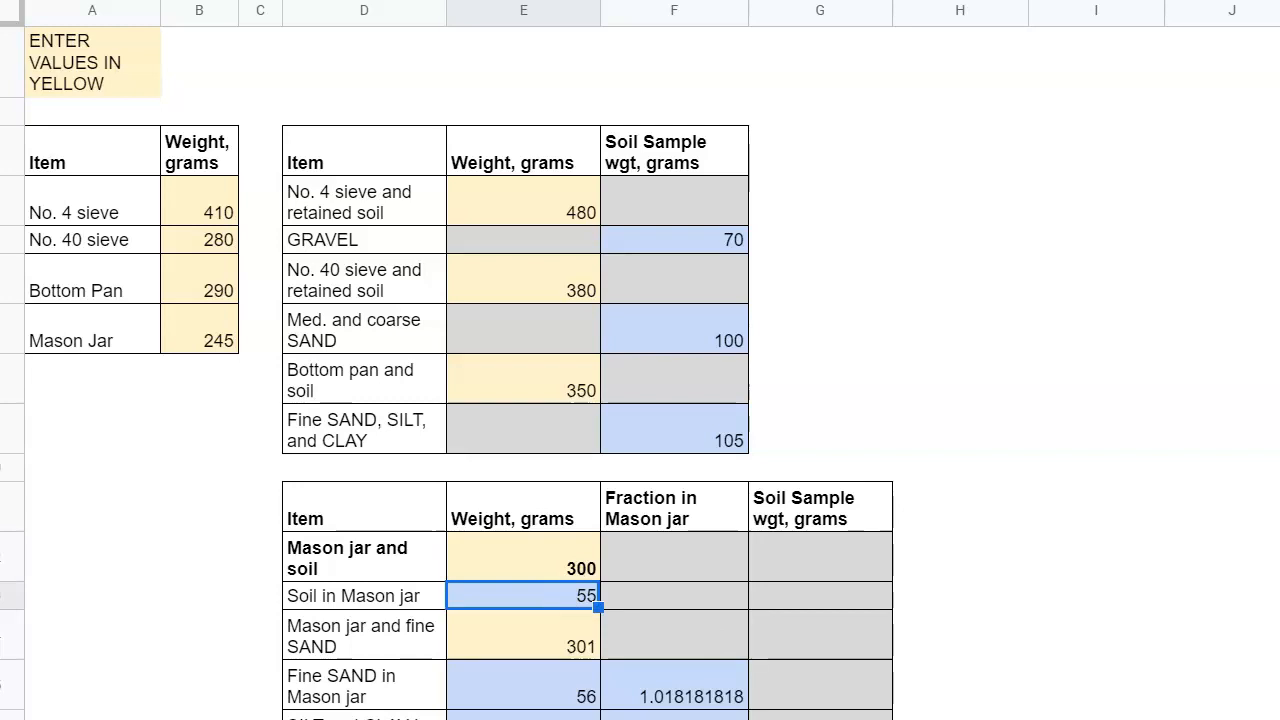
pyautogui.click(588, 645)
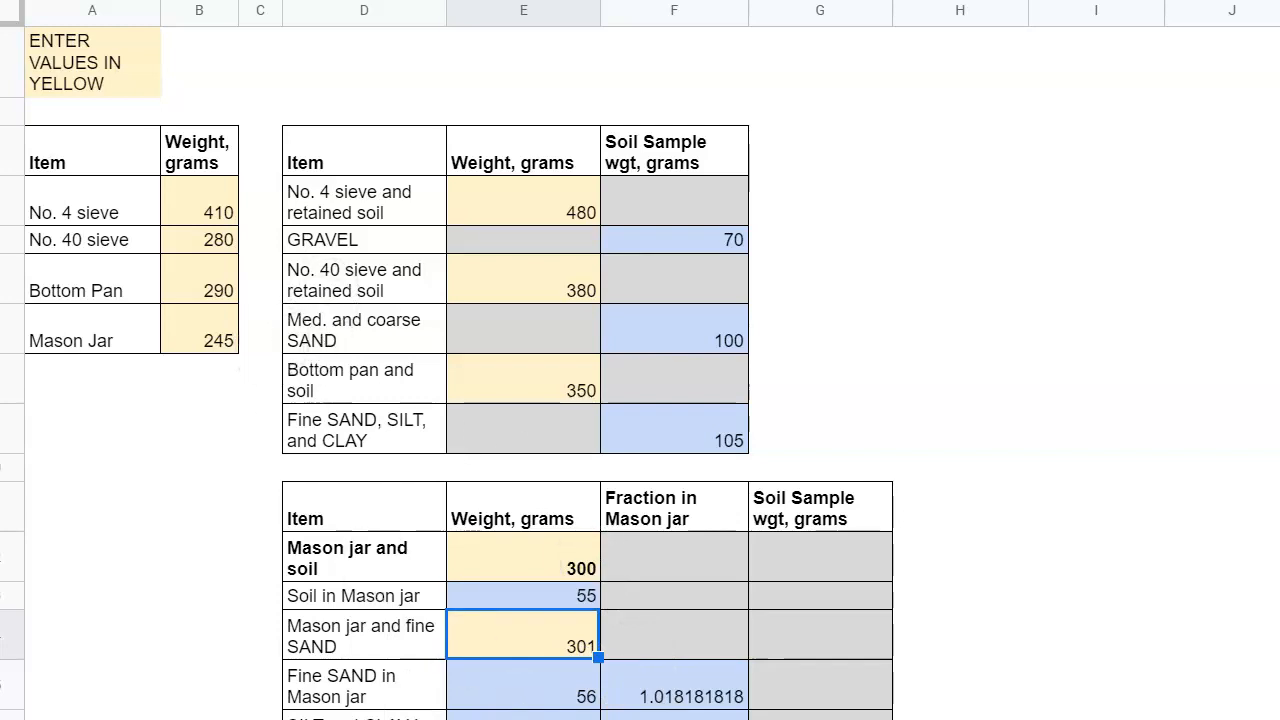
pyautogui.write('270')
pyautogui.press('Return')
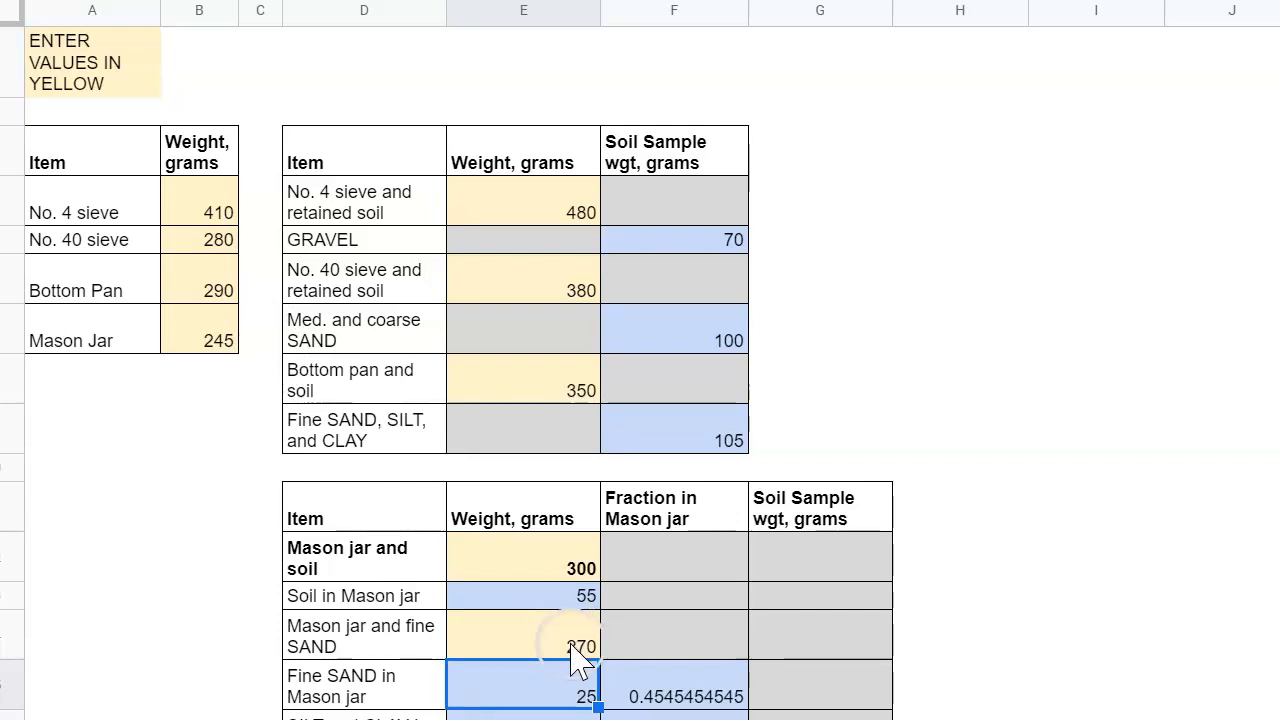
# - Examine the Mason jar fractions, pan weights, total soil weight and final soil percentages against the entered weights
pyautogui.scroll(-3, 600, 580)
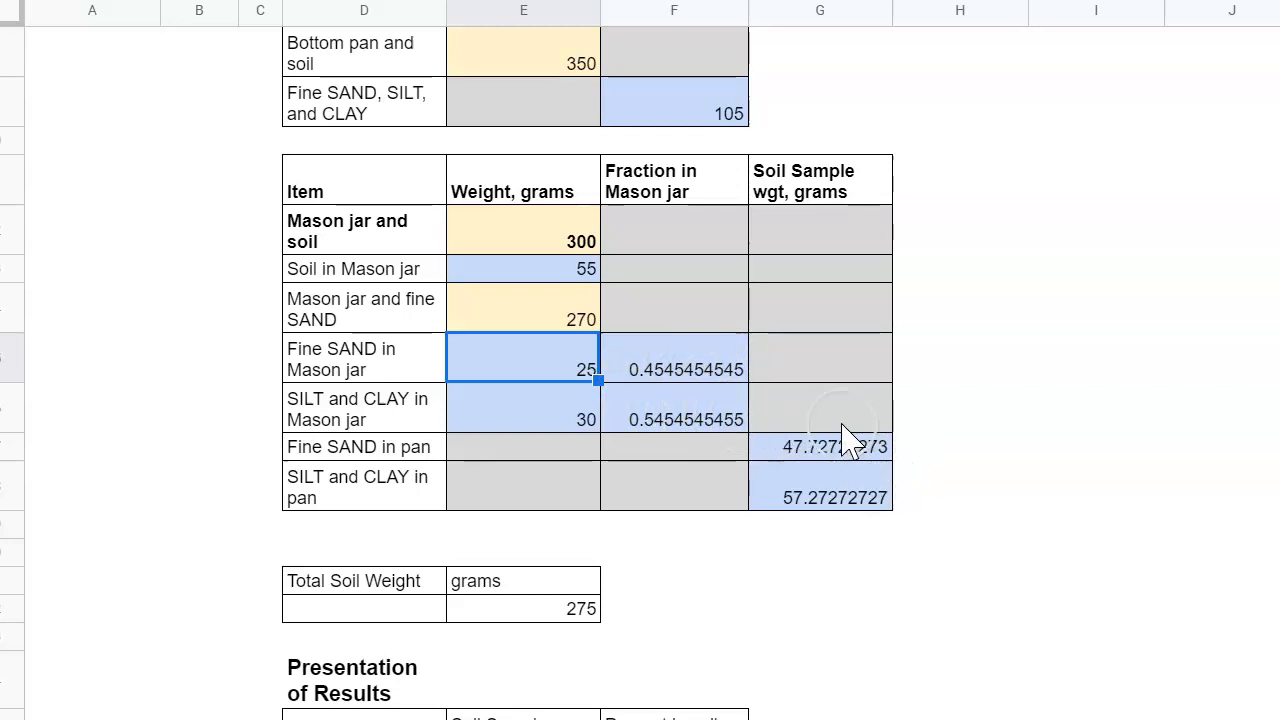
pyautogui.scroll(3, 900, 385)
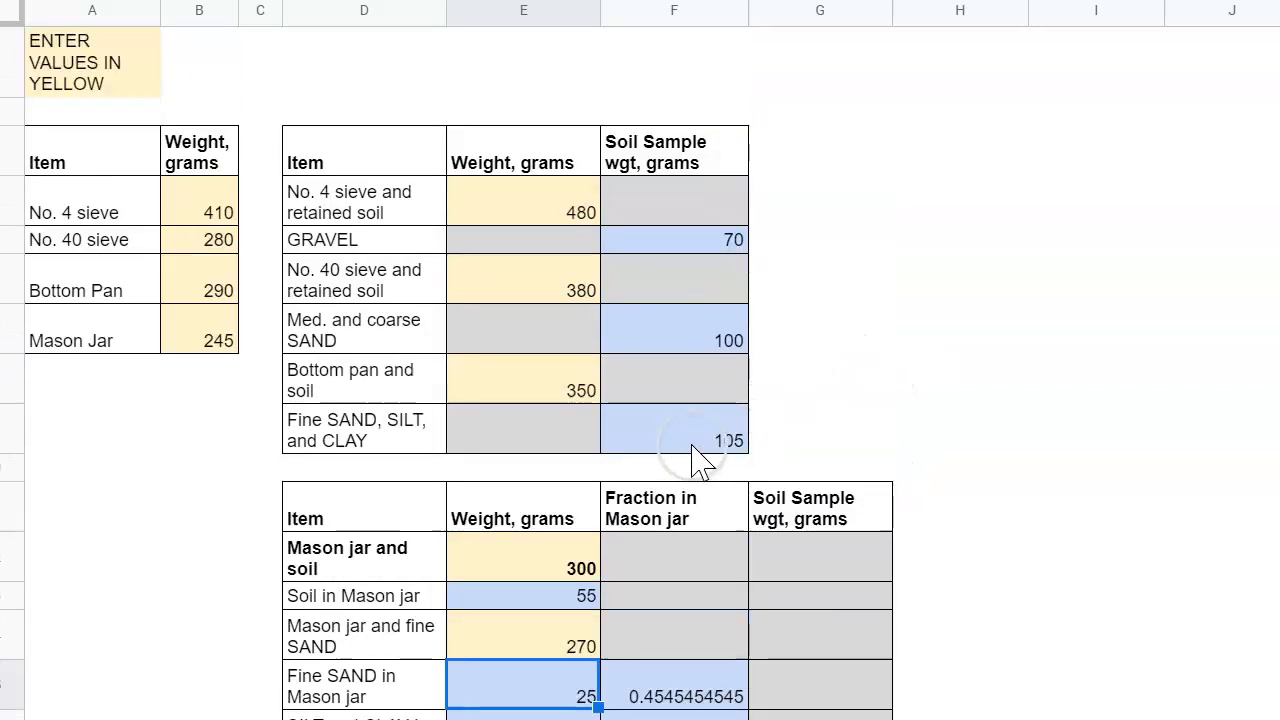
pyautogui.scroll(-2, 715, 450)
pyautogui.scroll(-2, 715, 450)
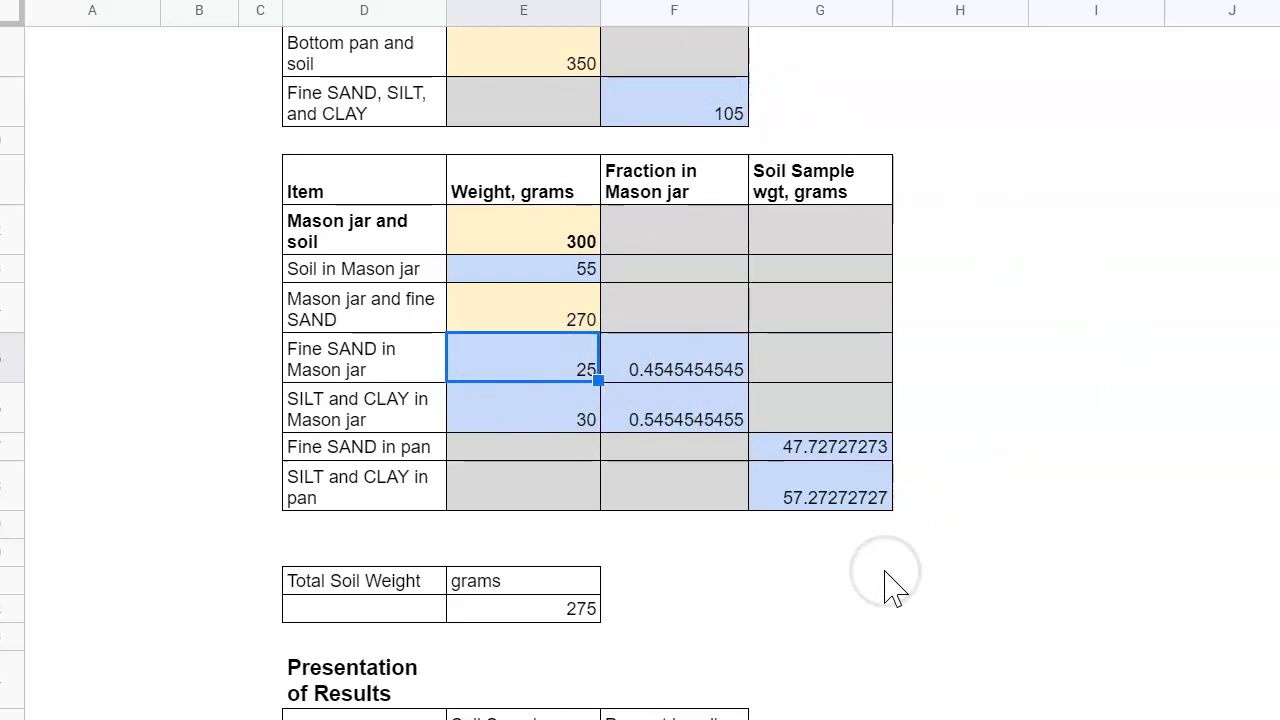
pyautogui.scroll(-3, 886, 586)
pyautogui.scroll(-3, 876, 580)
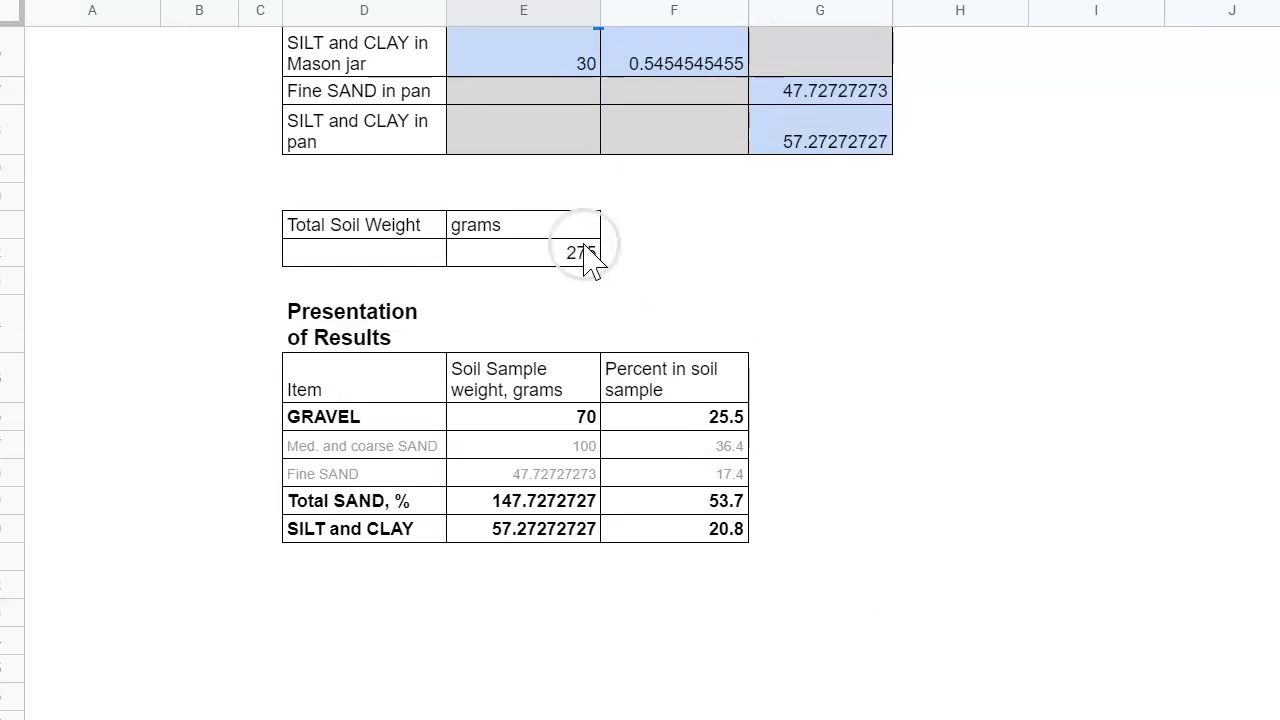
pyautogui.scroll(7, 716, 293)
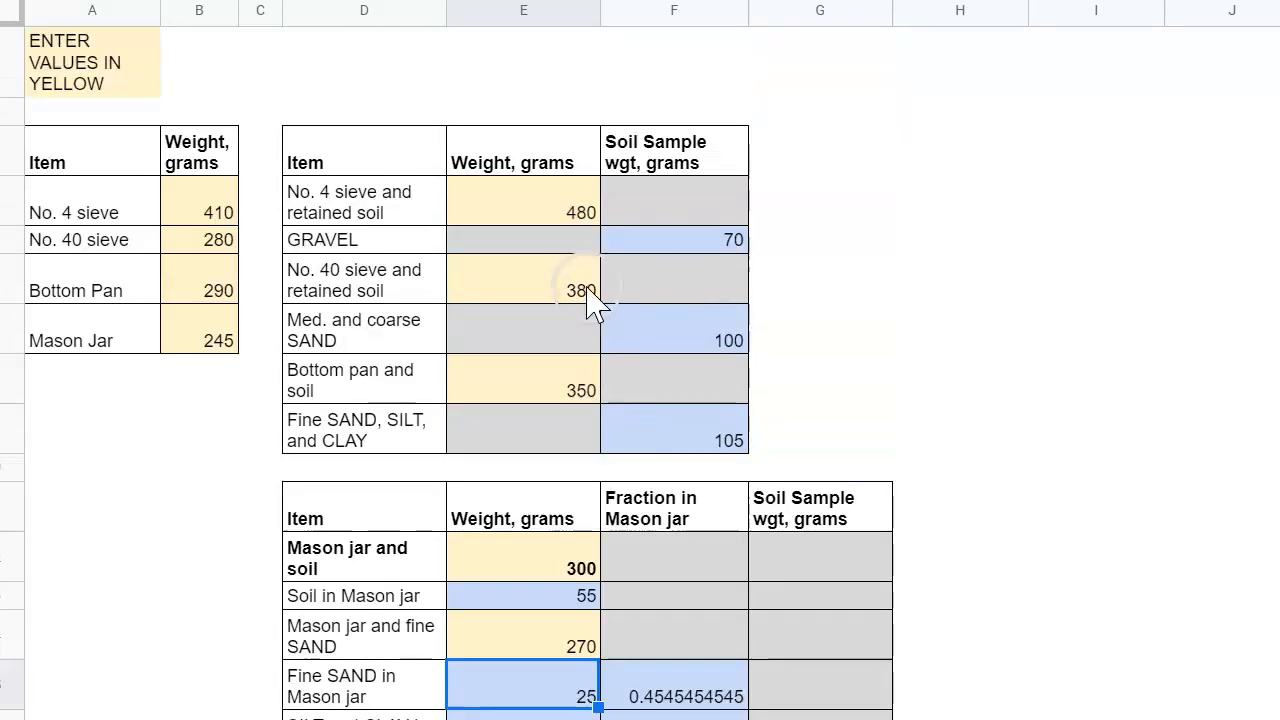
pyautogui.scroll(-6, 730, 415)
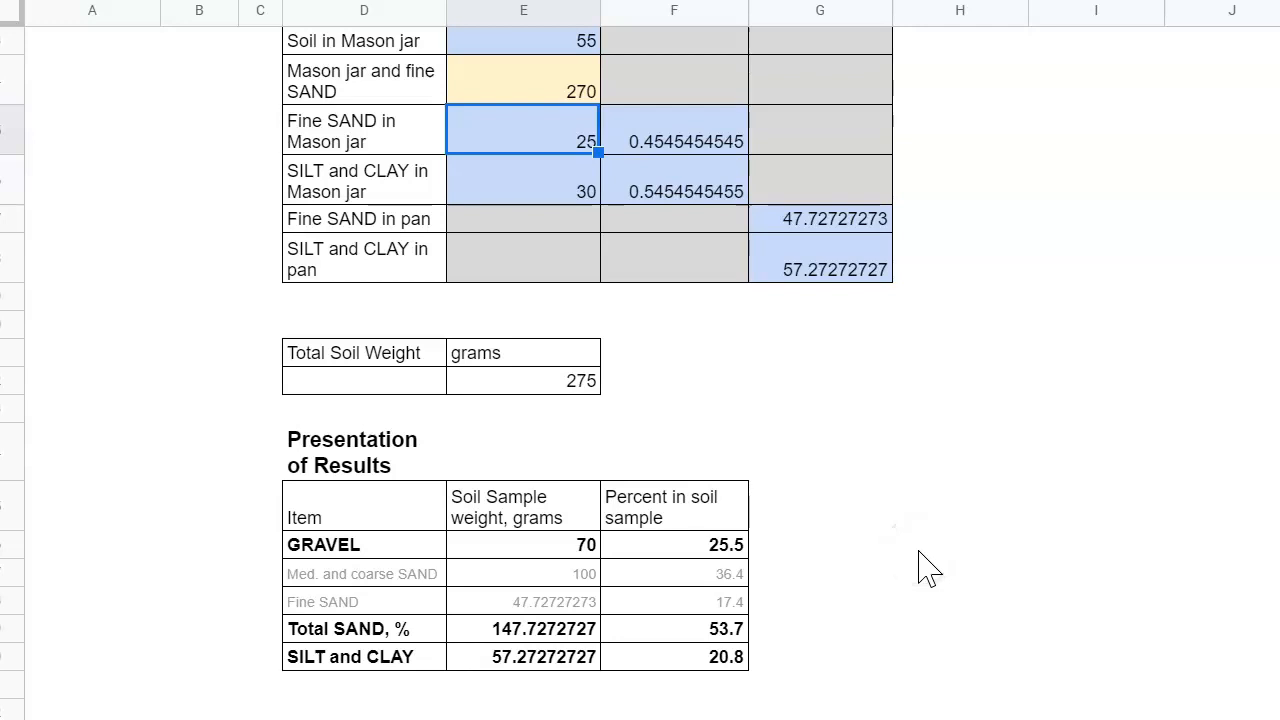
pyautogui.scroll(5, 940, 466)
pyautogui.scroll(-8, 935, 466)
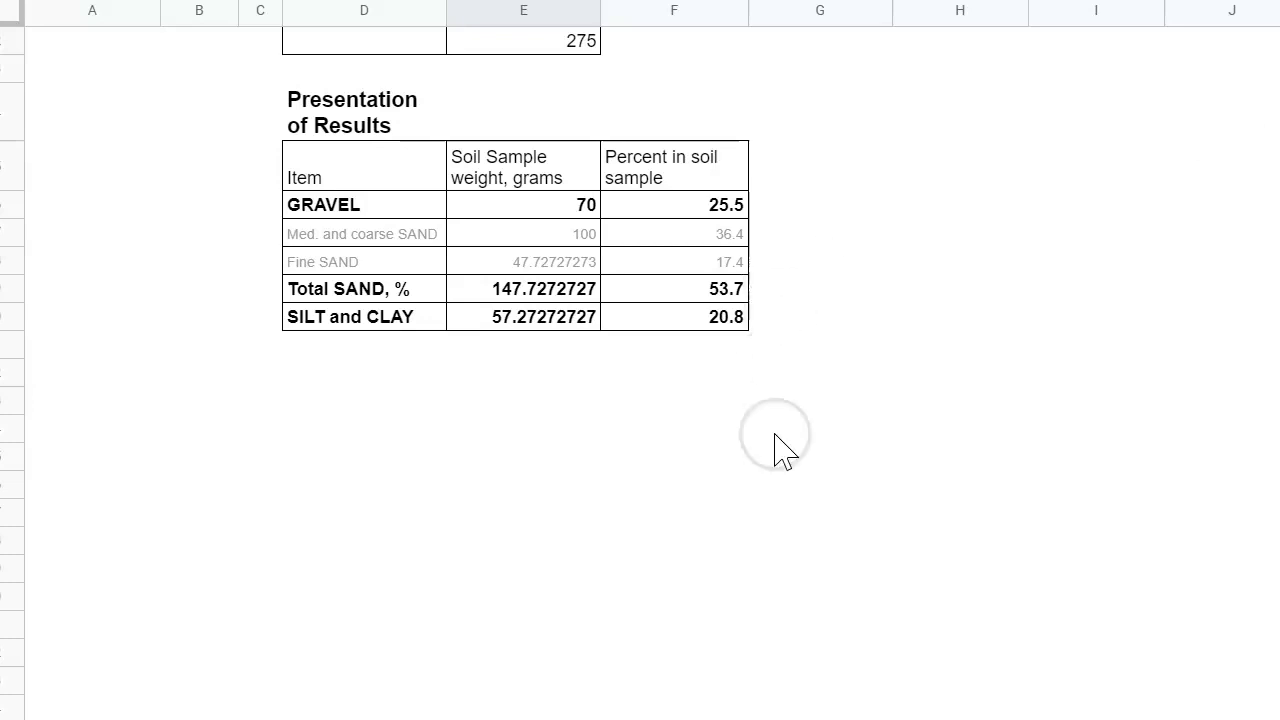
pyautogui.scroll(8, 776, 372)
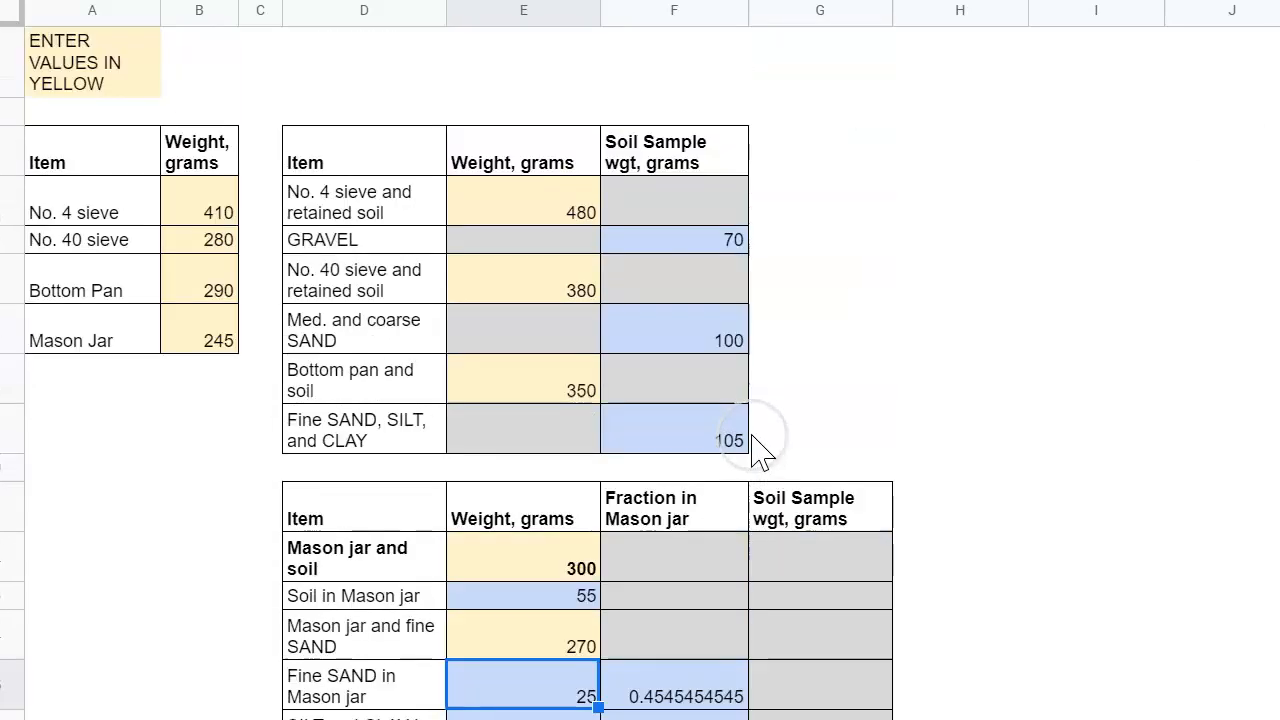